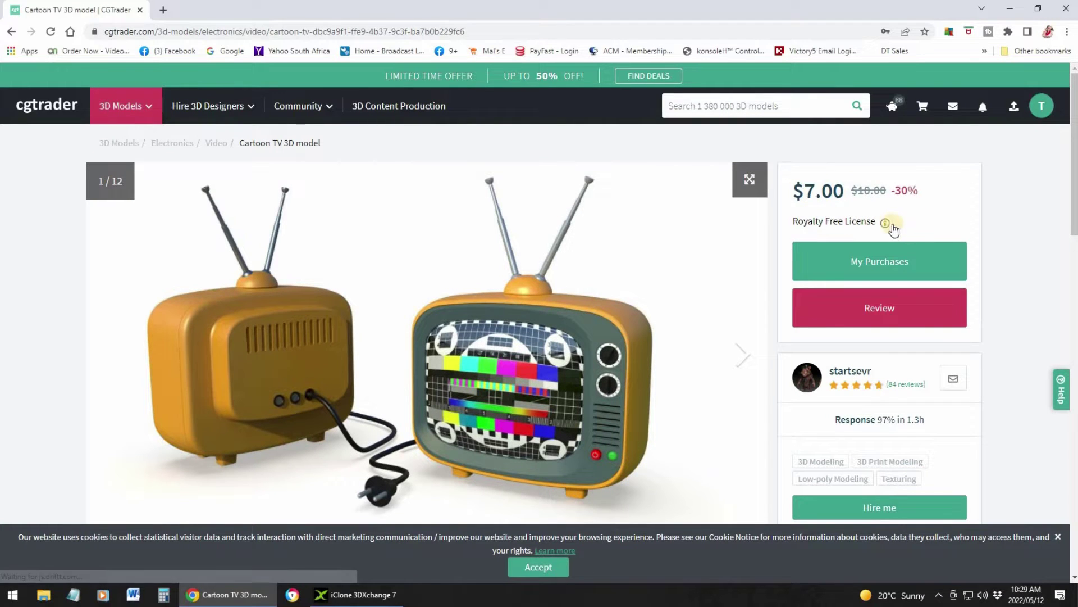
# - Browse CGTrader's free 3D models and examine the previews and available file formats of the listed items
pyautogui.click(894, 320)
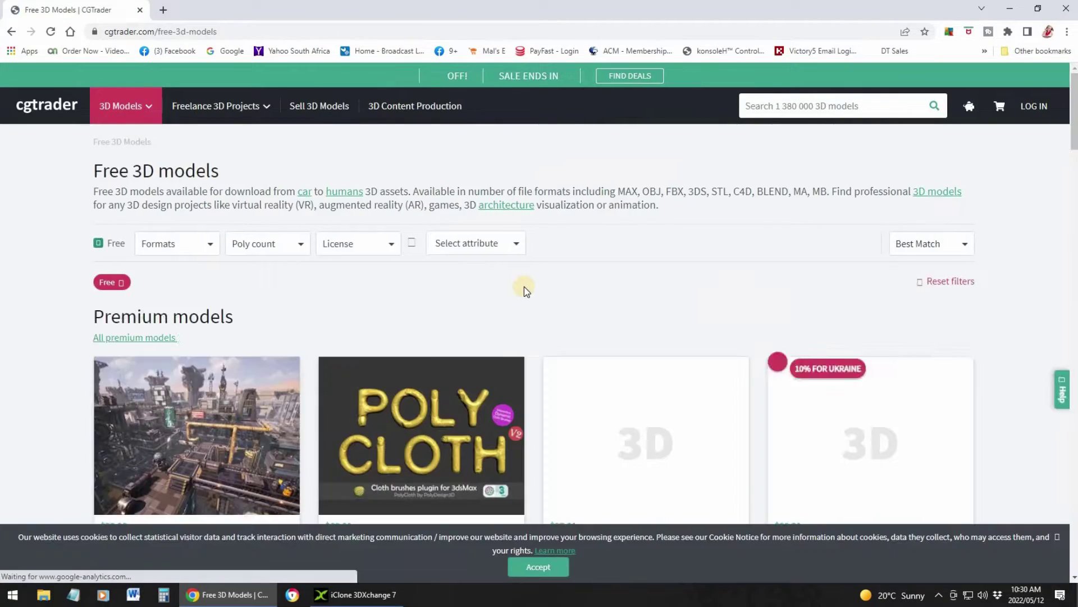
pyautogui.scroll(-3, 702, 292)
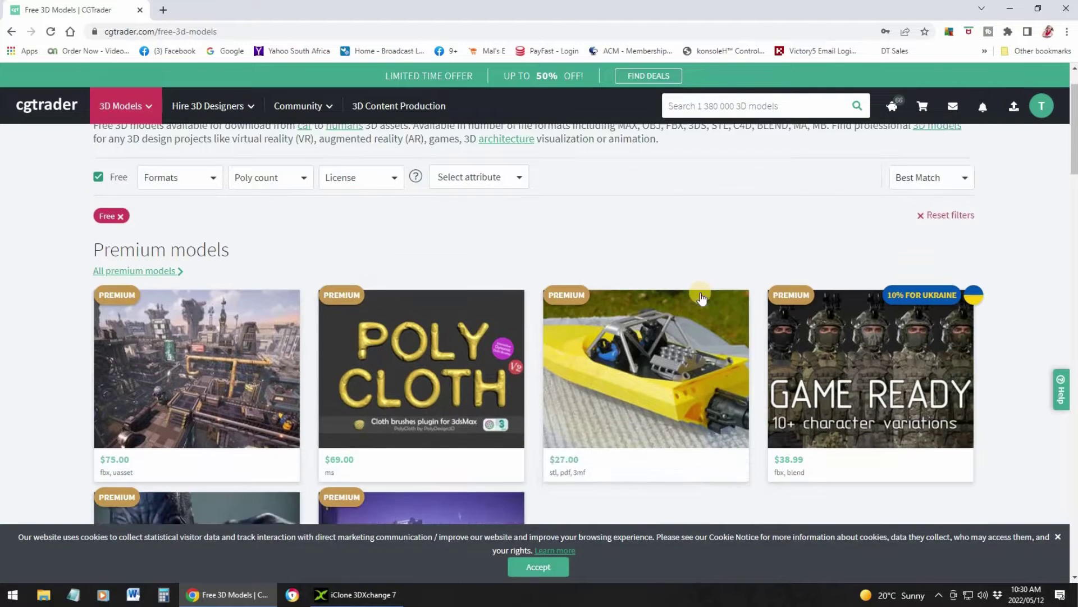
pyautogui.scroll(-8, 700, 292)
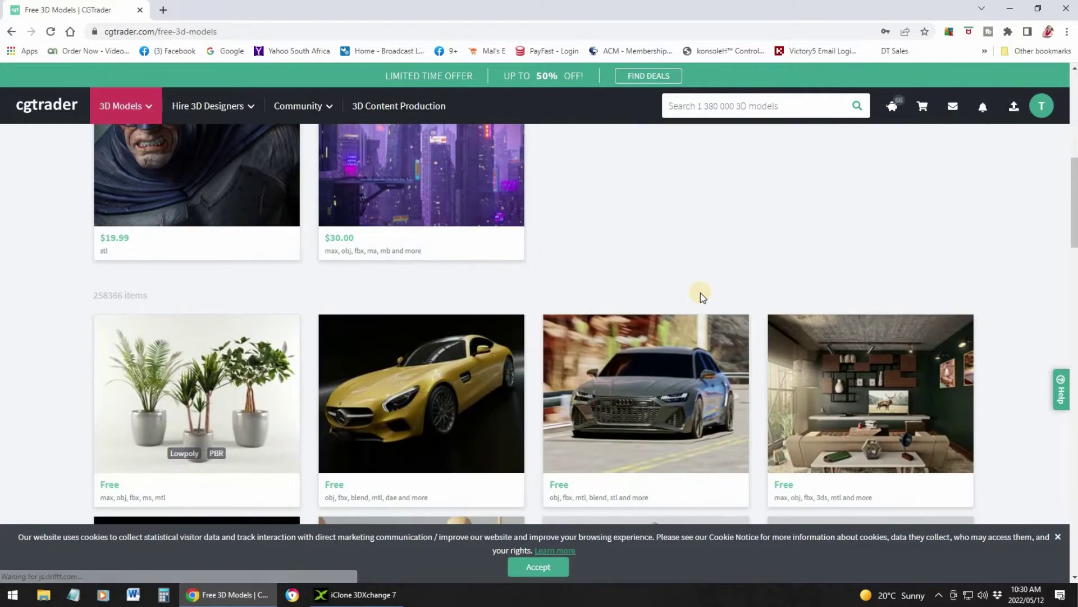
pyautogui.scroll(-1, 855, 289)
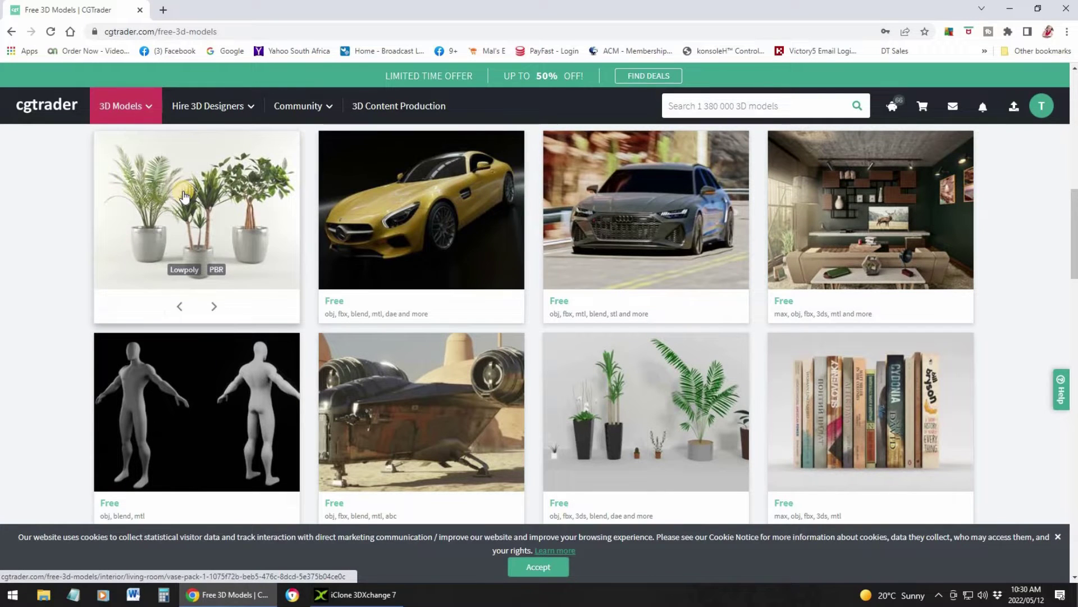
pyautogui.moveTo(184, 197)
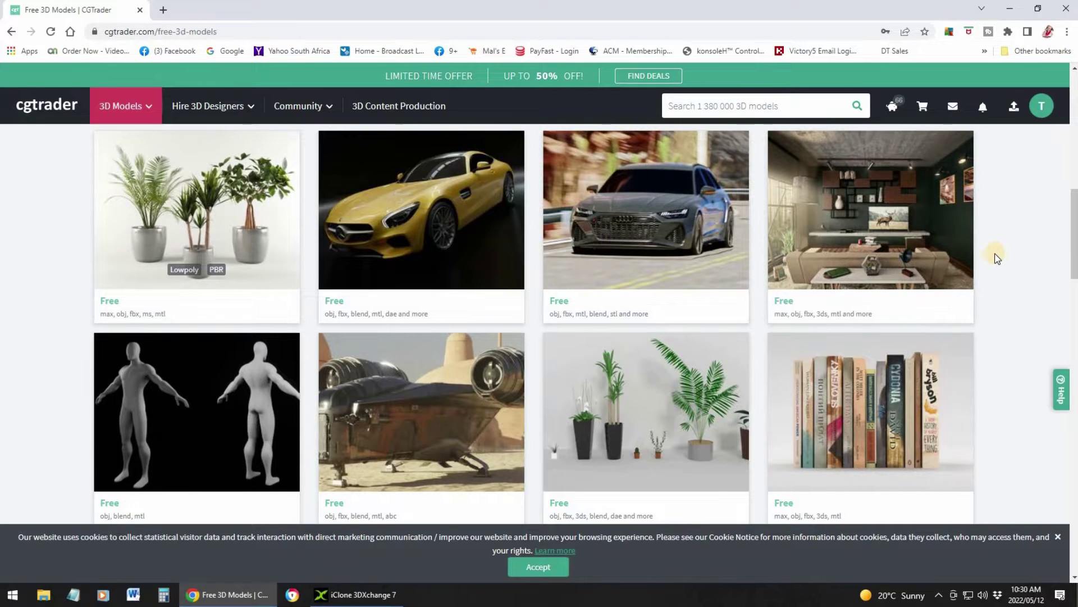
pyautogui.scroll(-5, 997, 258)
pyautogui.moveTo(392, 292)
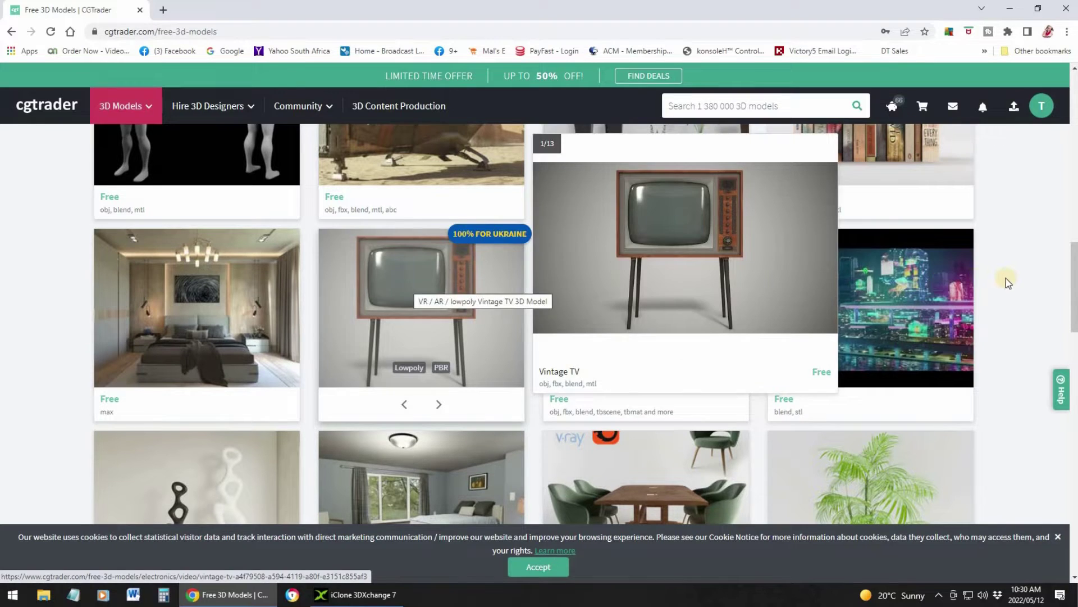
pyautogui.scroll(-2, 992, 266)
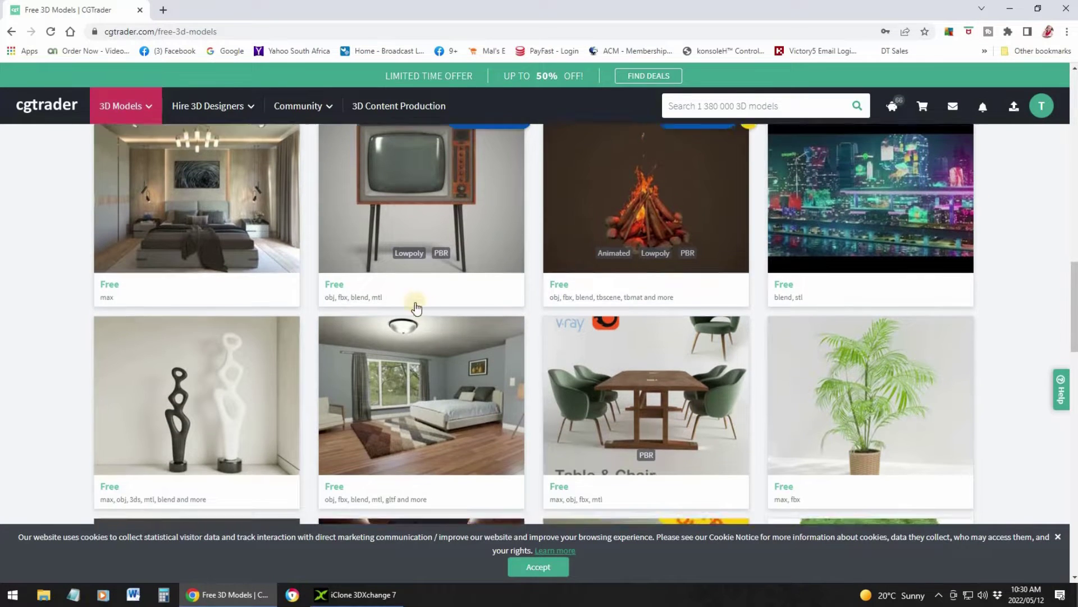
pyautogui.scroll(2, 428, 307)
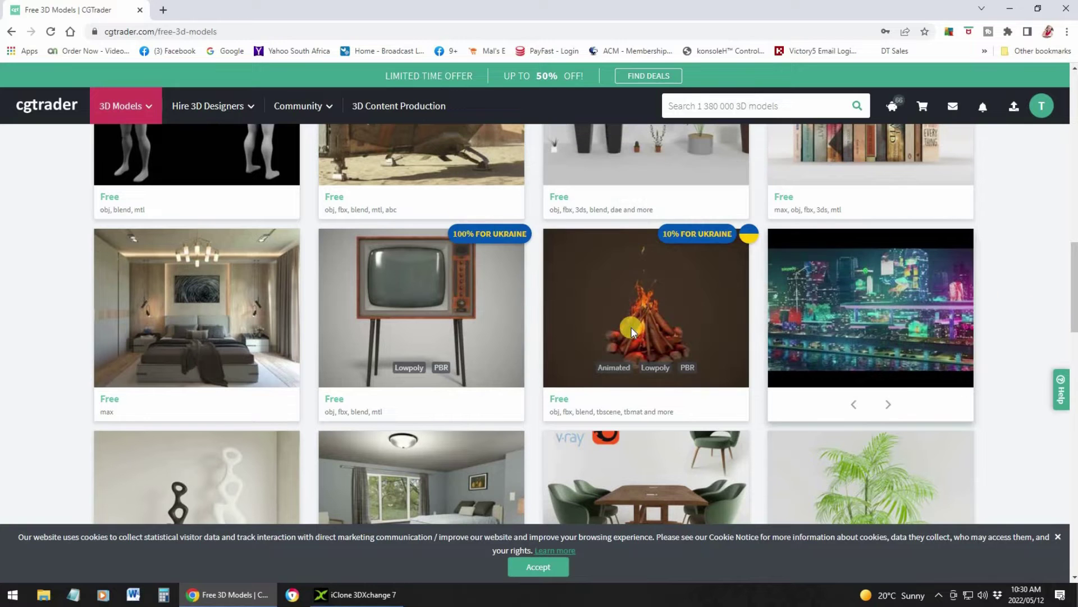
pyautogui.scroll(-3, 1011, 293)
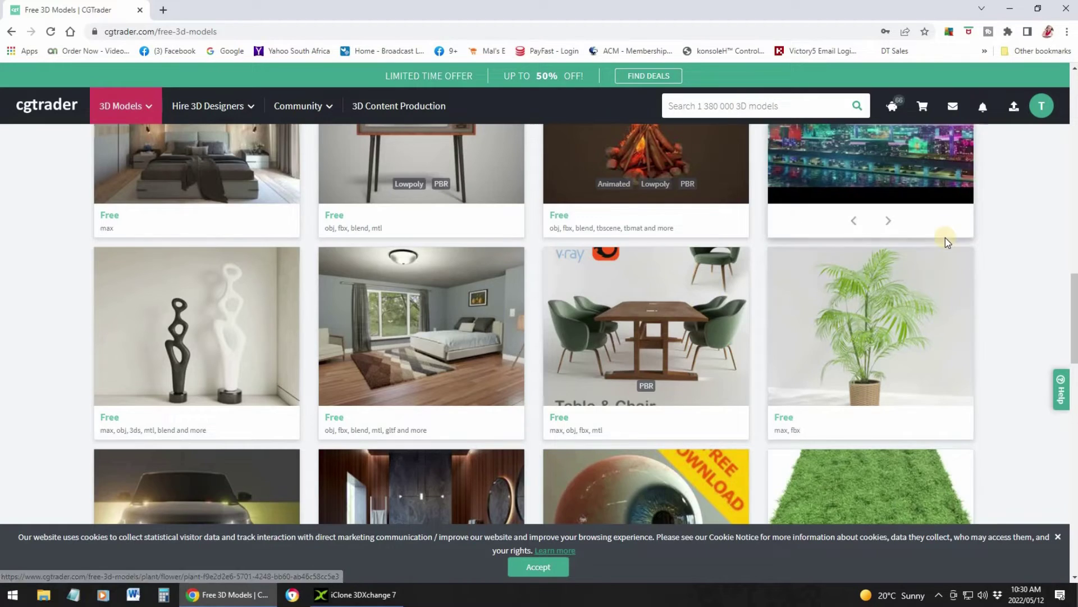
pyautogui.scroll(5, 945, 242)
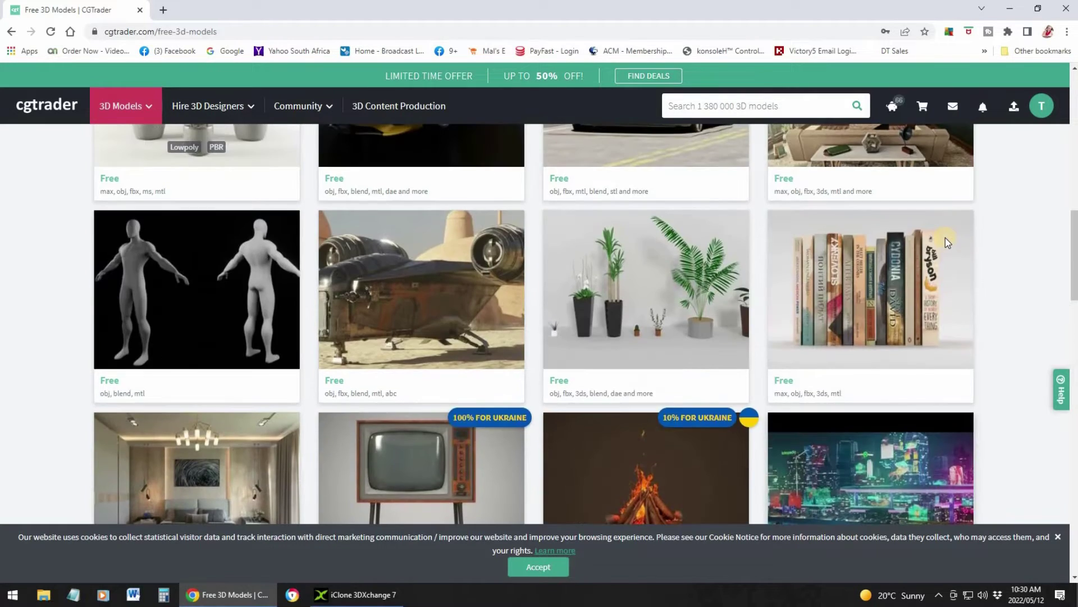
pyautogui.scroll(4, 945, 242)
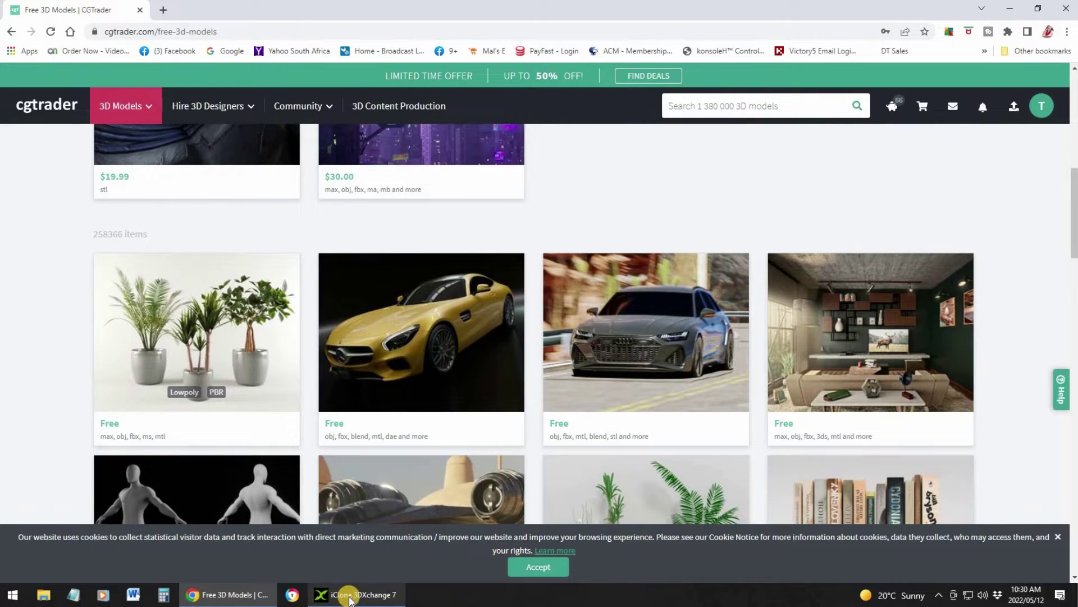
# - Switch to iClone 3DXchange 7, import the TV model uploads_files_1959527_tv.obj and view it from several angles
pyautogui.moveTo(360, 599)
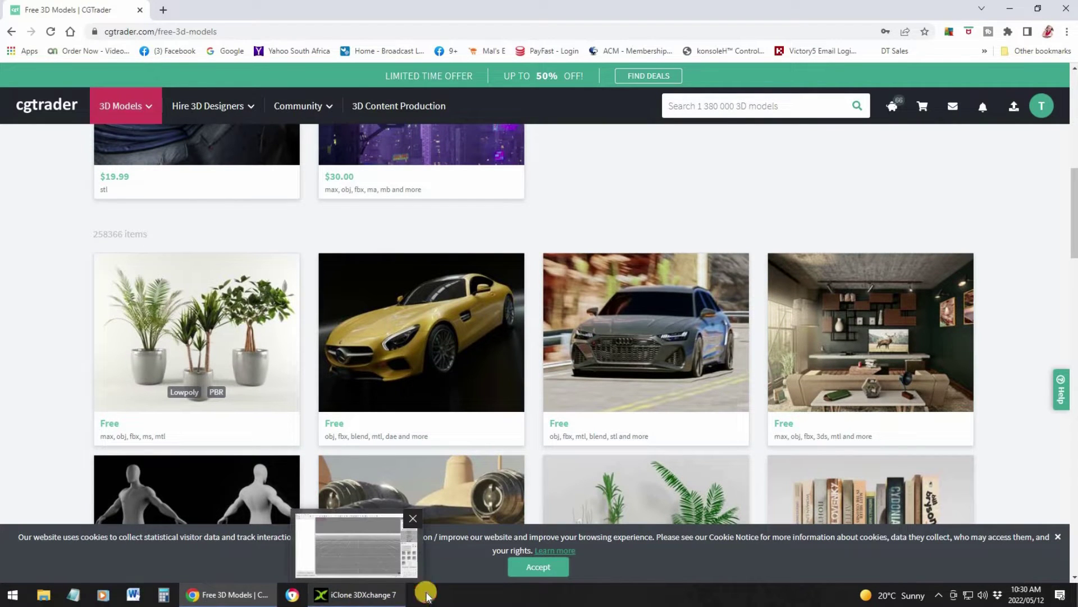
pyautogui.click(398, 595)
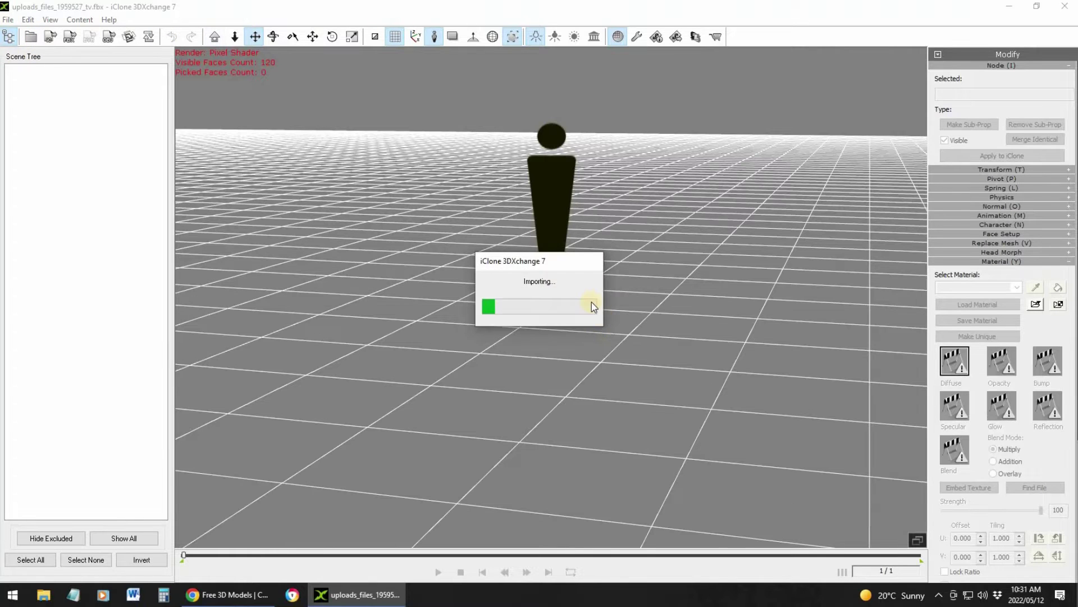
pyautogui.click(588, 323)
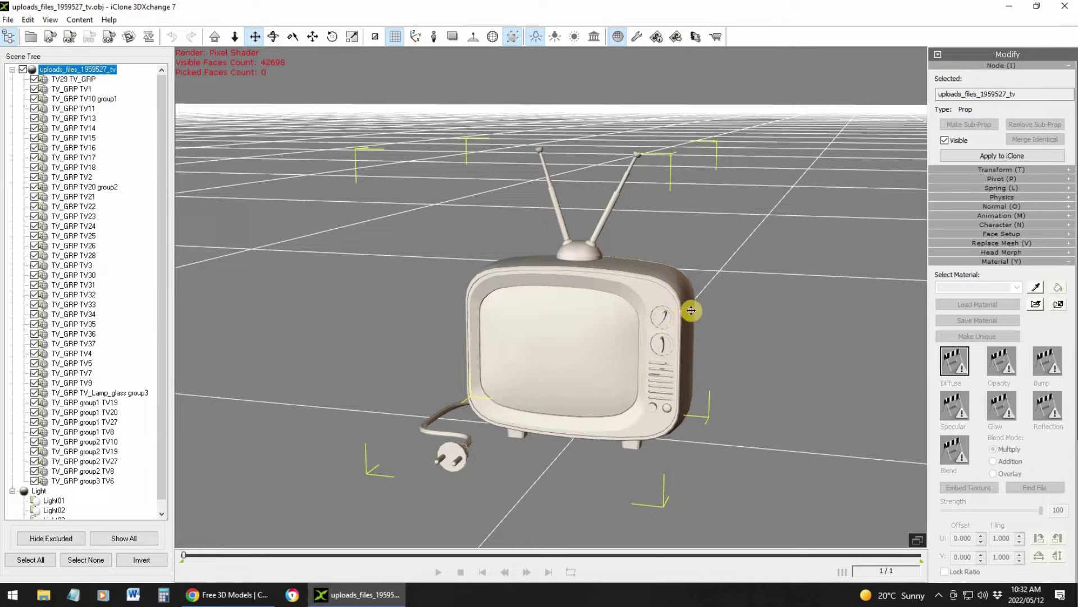
pyautogui.moveTo(481, 357); pyautogui.dragTo(635, 280, button='right')
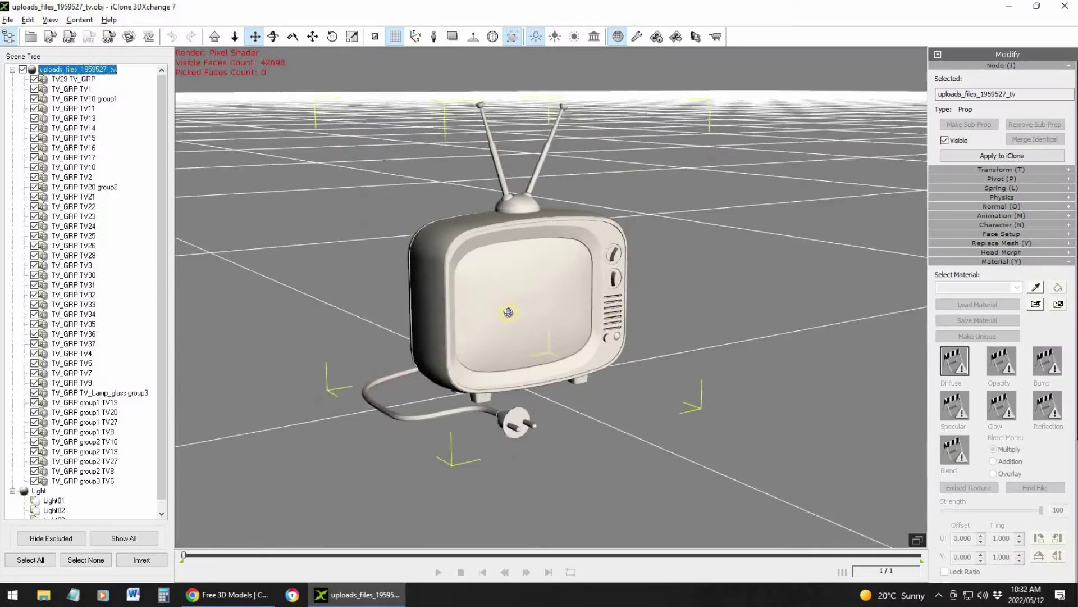
pyautogui.moveTo(508, 312); pyautogui.dragTo(722, 275, button='right')
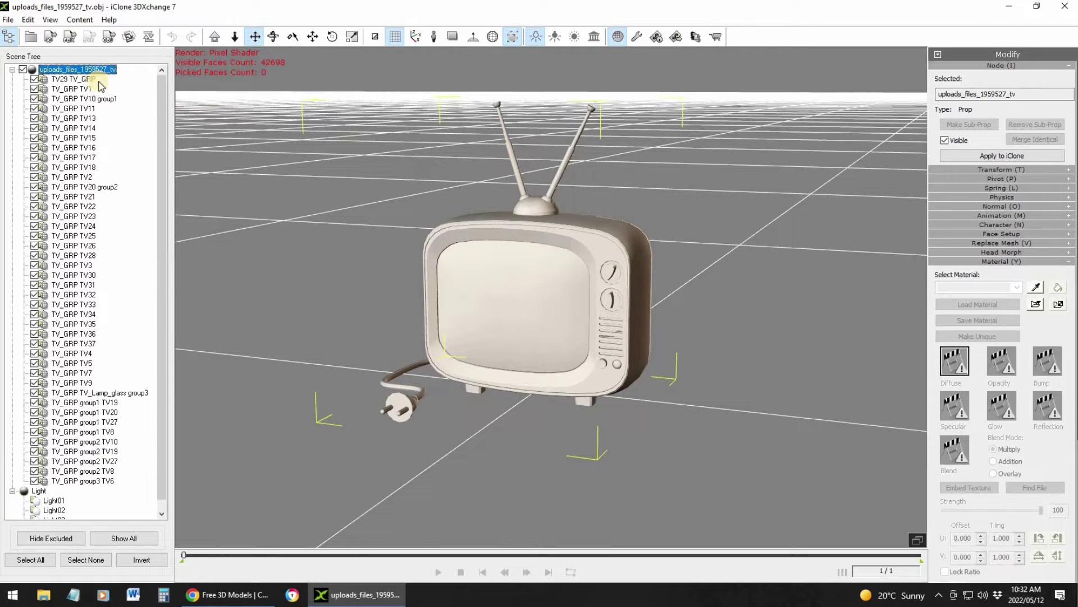
# - Set the diffuse color of TV_GRP TV1, the TV's front frame, first to yellow and finally to teal green
pyautogui.click(82, 90)
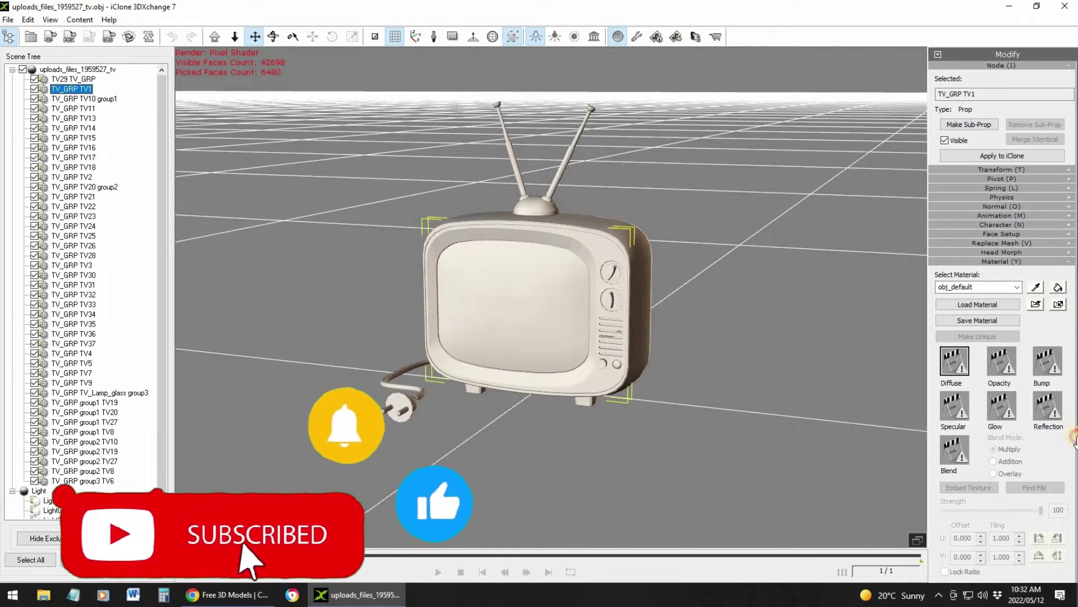
pyautogui.scroll(-1, 1075, 467)
pyautogui.scroll(-5, 1075, 505)
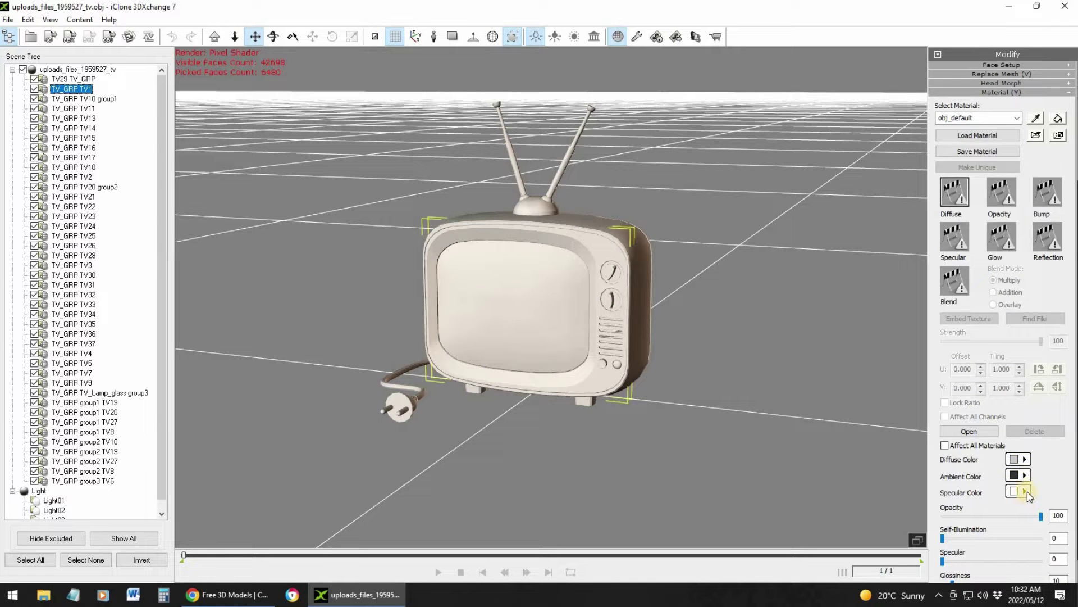
pyautogui.click(1027, 457)
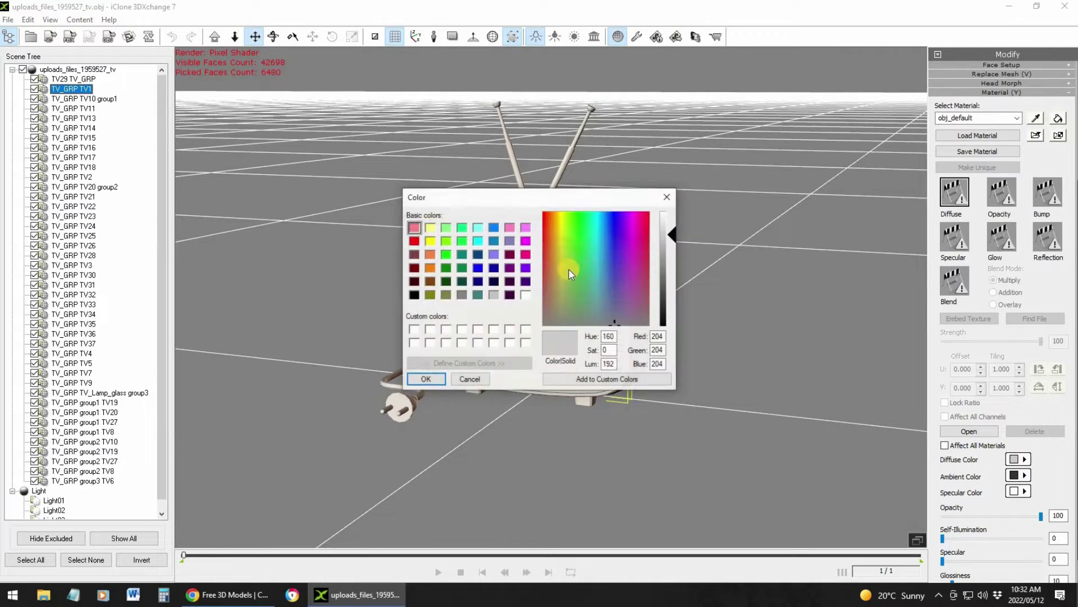
pyautogui.click(562, 224)
pyautogui.moveTo(561, 197); pyautogui.dragTo(319, 312)
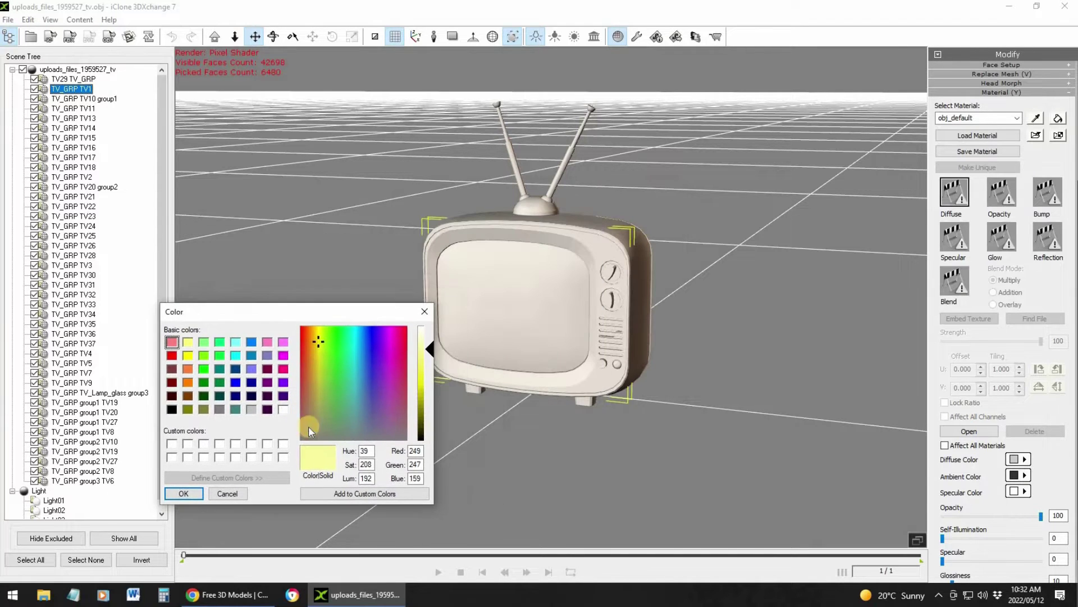
pyautogui.click(189, 355)
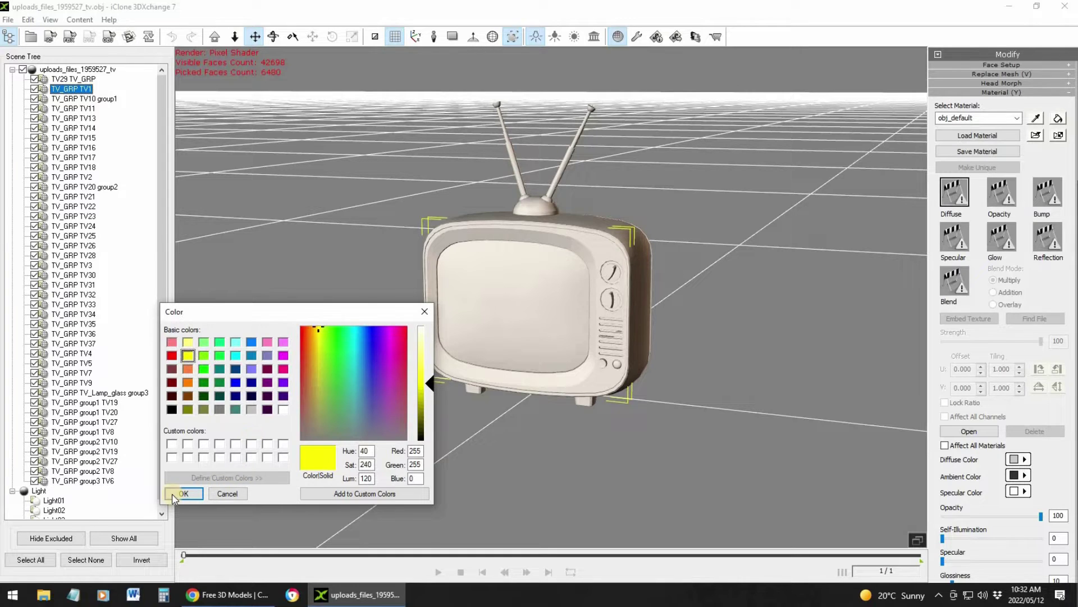
pyautogui.press('Return')
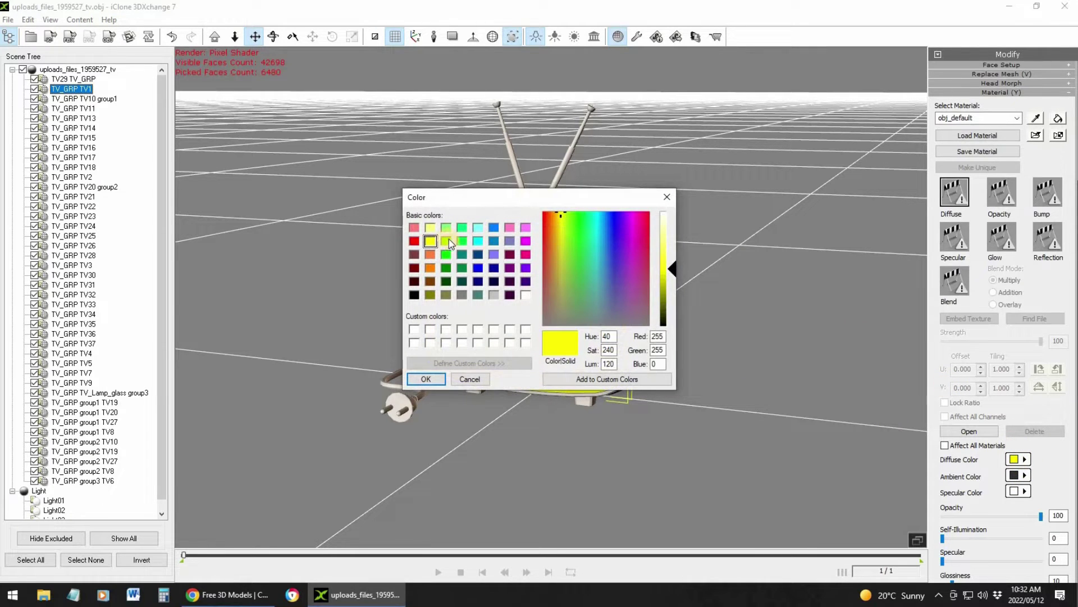
pyautogui.click(423, 378)
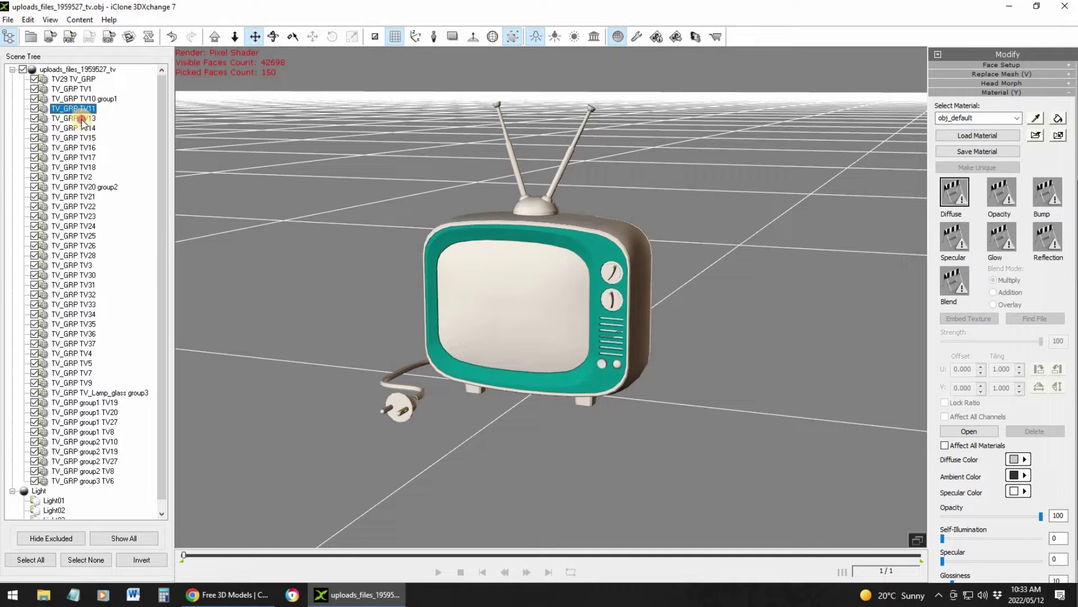
# - Set the diffuse color of TV_GRP TV18, the TV's back frame, to yellow and apply the model to iClone
pyautogui.click(77, 198)
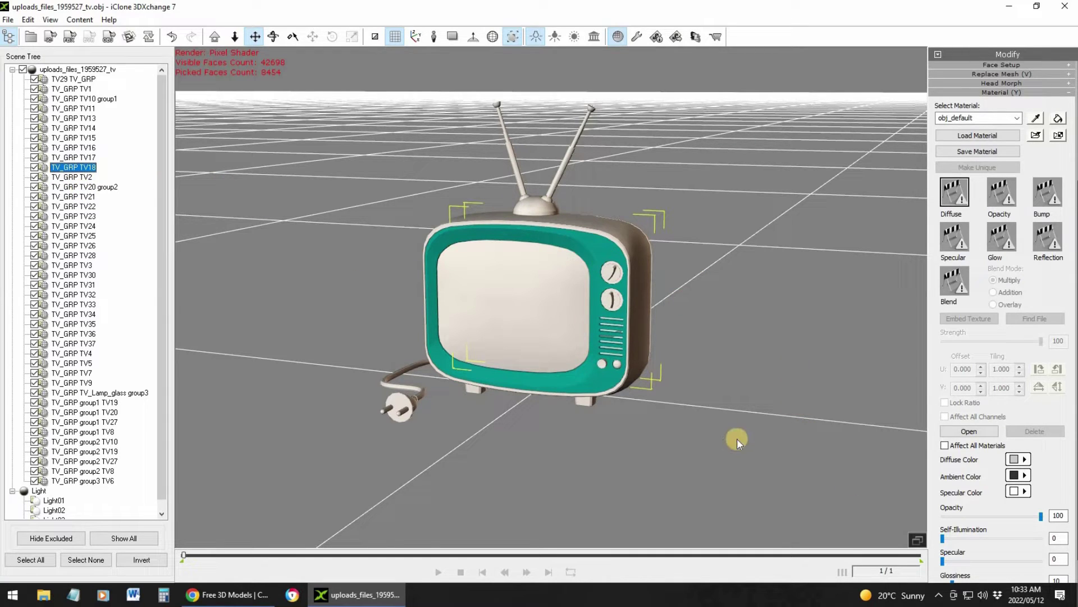
pyautogui.moveTo(499, 431); pyautogui.dragTo(929, 387)
pyautogui.click(1026, 458)
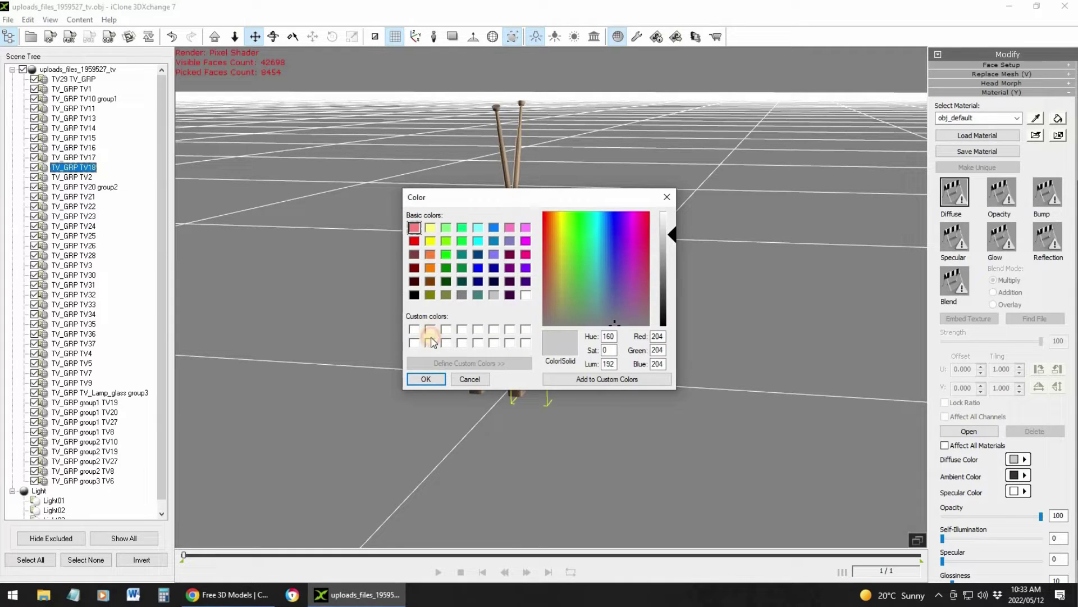
pyautogui.click(431, 241)
pyautogui.press('Return')
pyautogui.moveTo(390, 415); pyautogui.dragTo(596, 358, button='right')
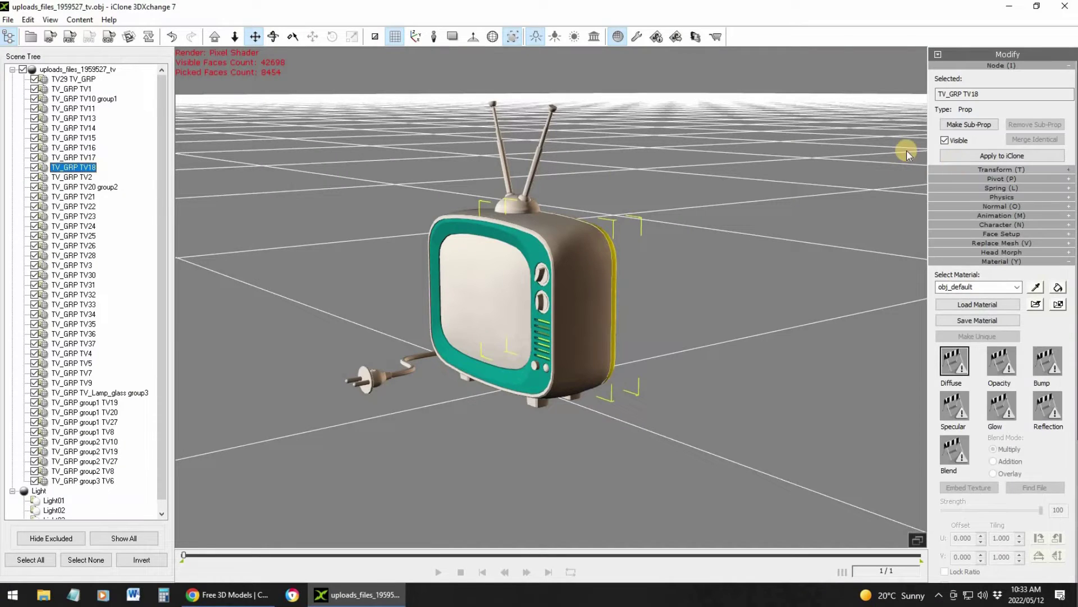
pyautogui.click(999, 155)
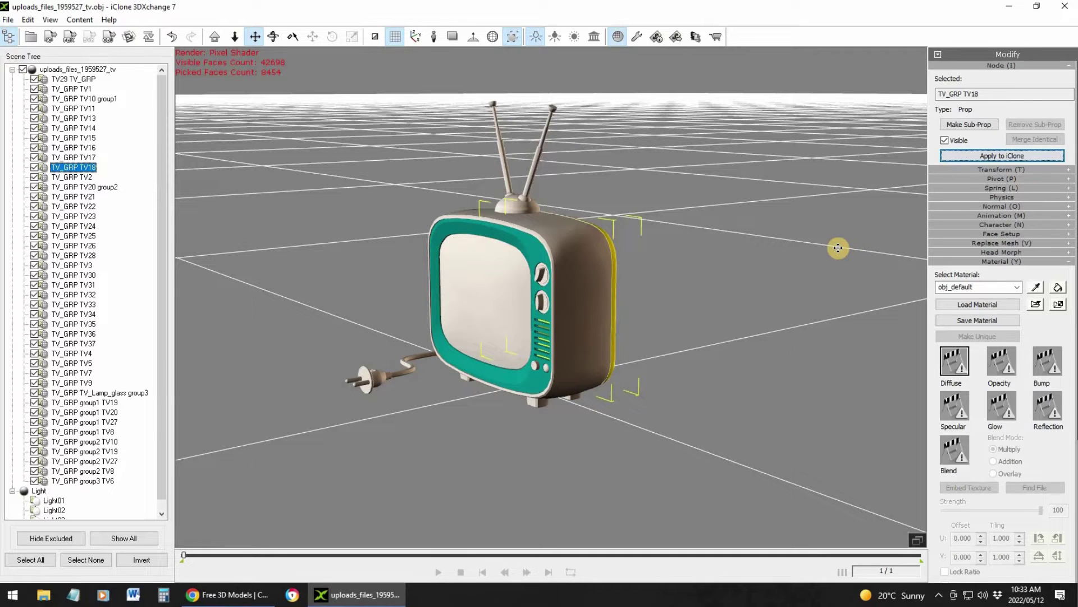